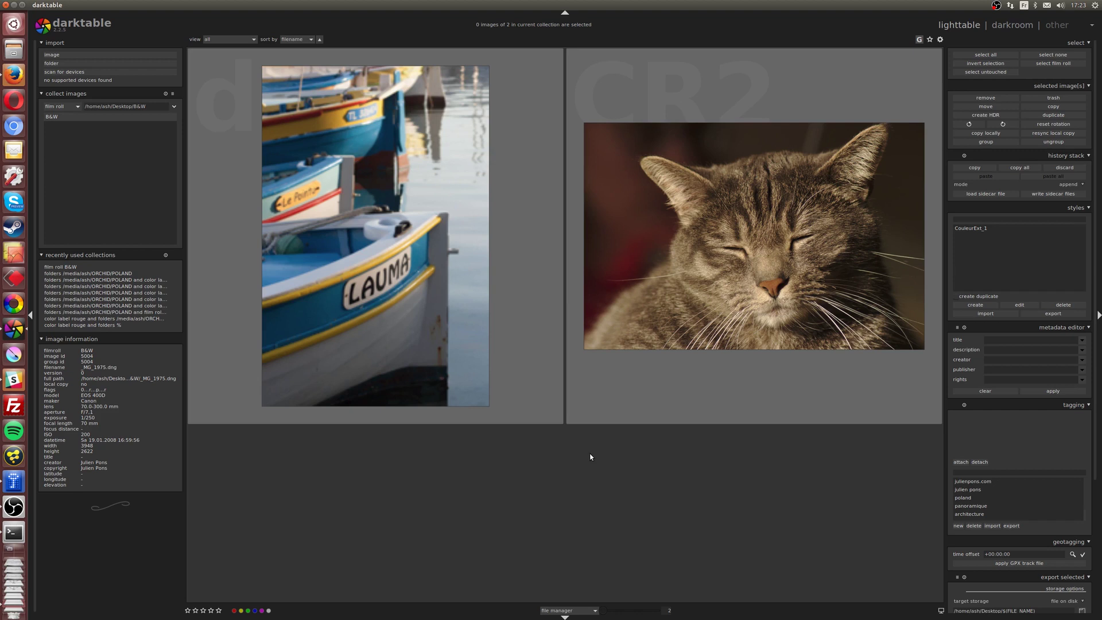
Glance at the tutorial website in the browser, then return to the darktable collection
mouse_move(429, 191)
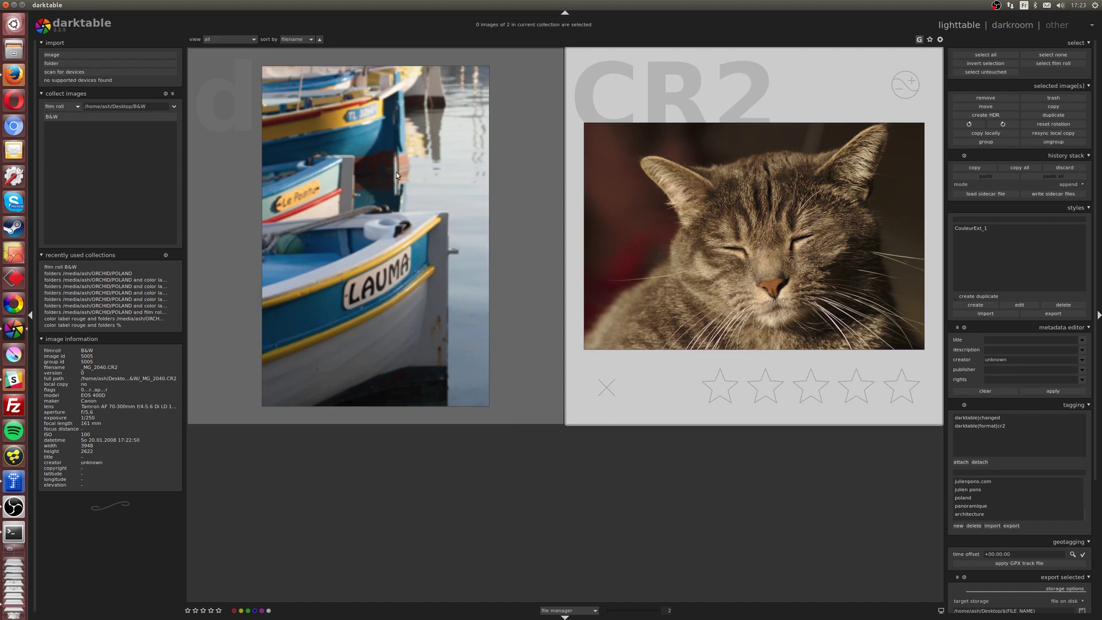
left_click(15, 76)
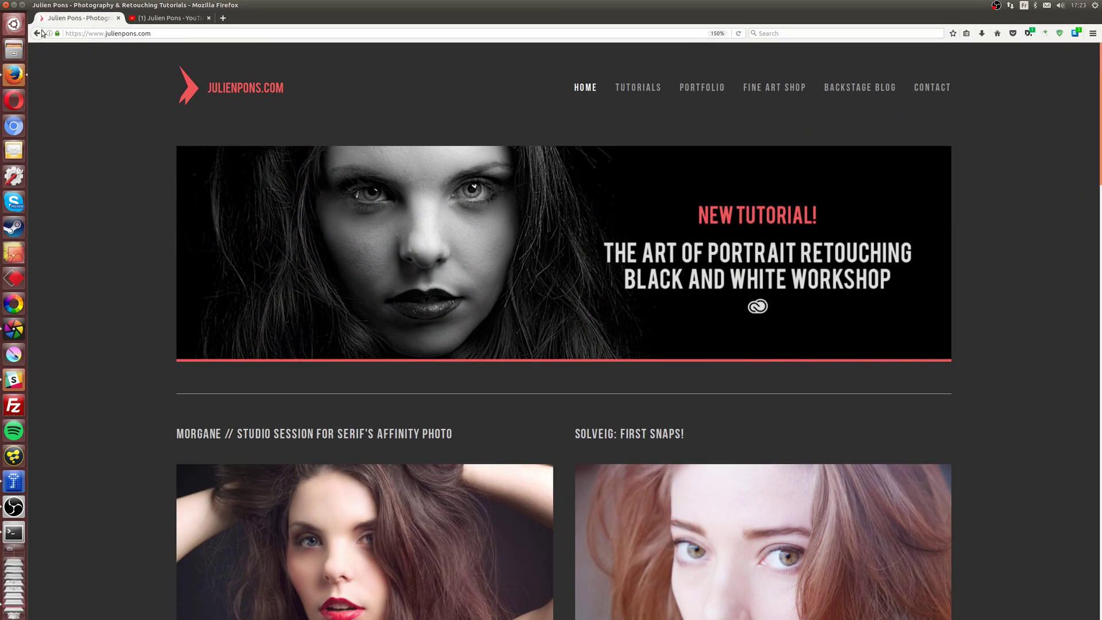
key("alt+Tab")
Open the cat photo in the darkroom and collapse the split toning module
mouse_move(677, 234)
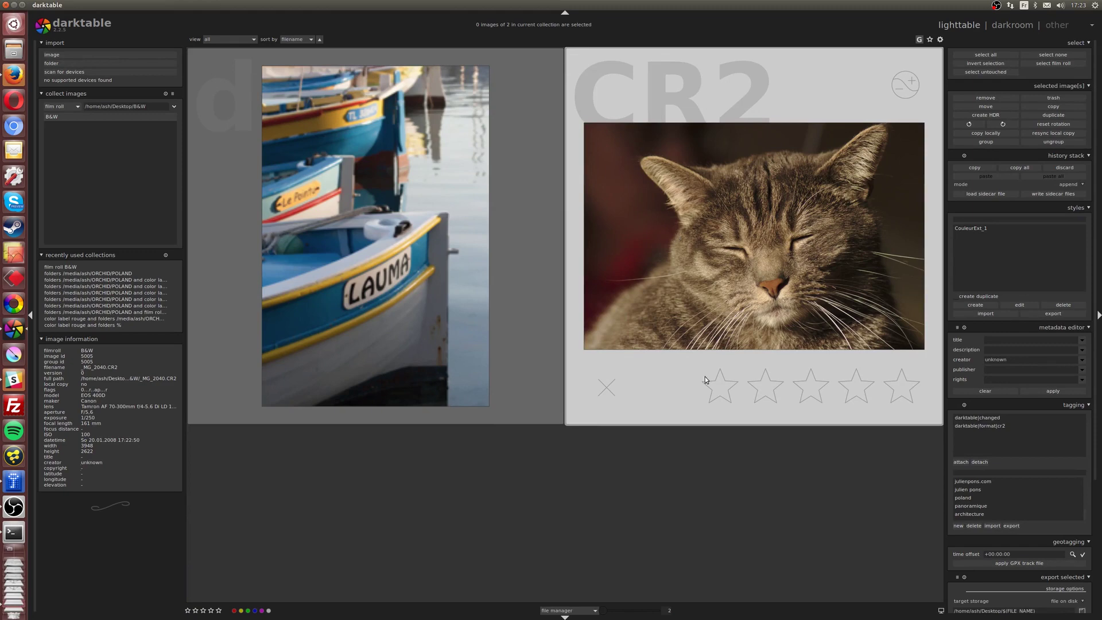
double_click(787, 249)
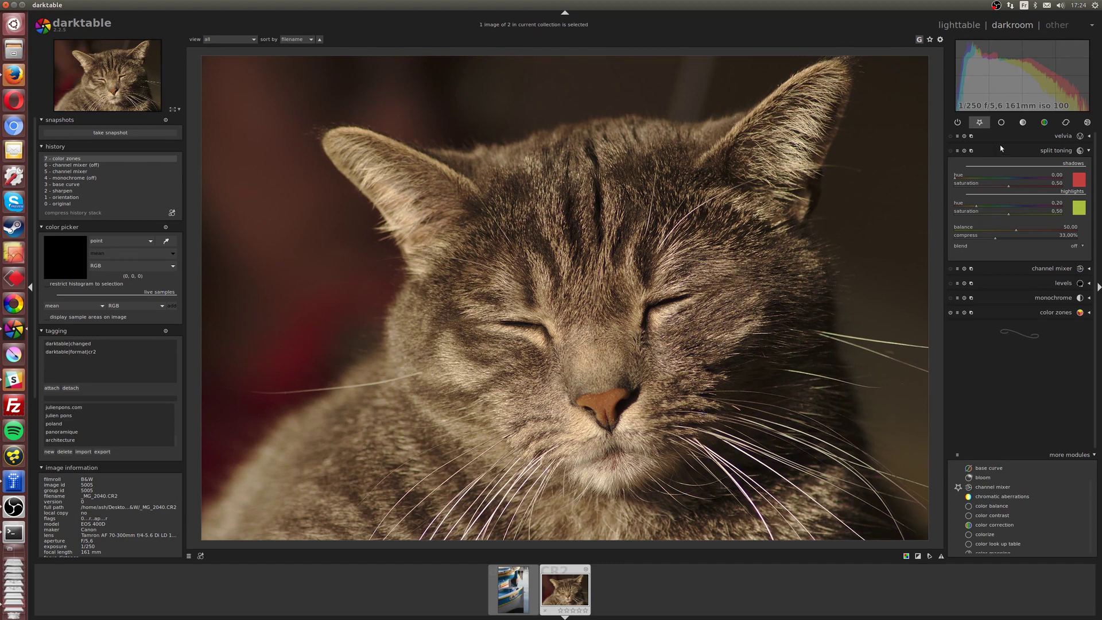
left_click(1089, 151)
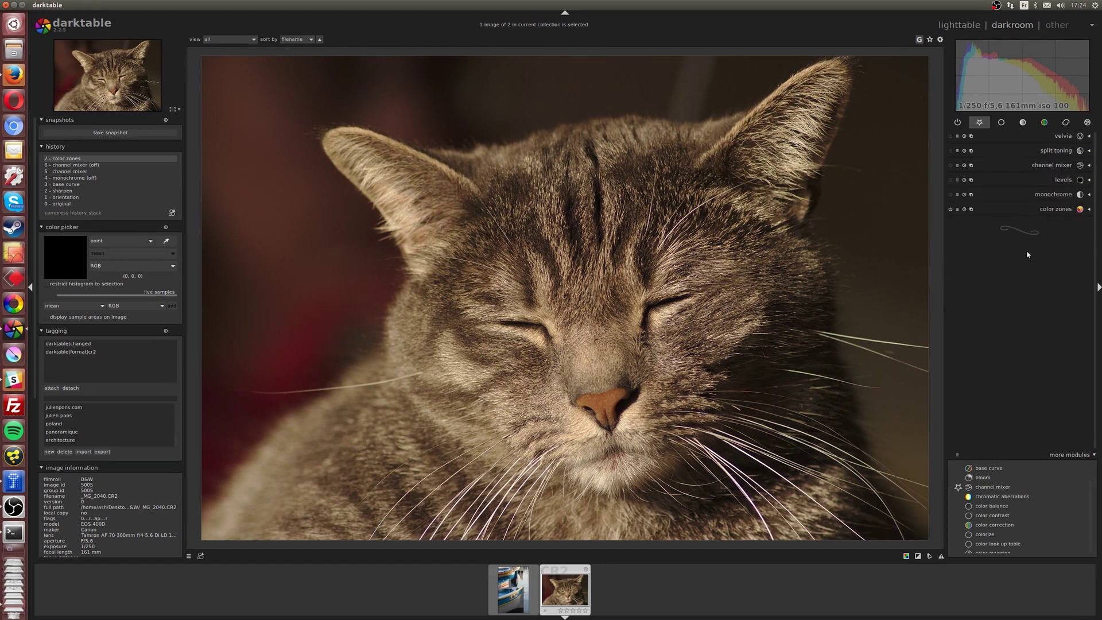
Turn on monochrome and move its filter over blue, then orange-red, cyan-blue, and finally red
left_click(951, 195)
left_click(1089, 195)
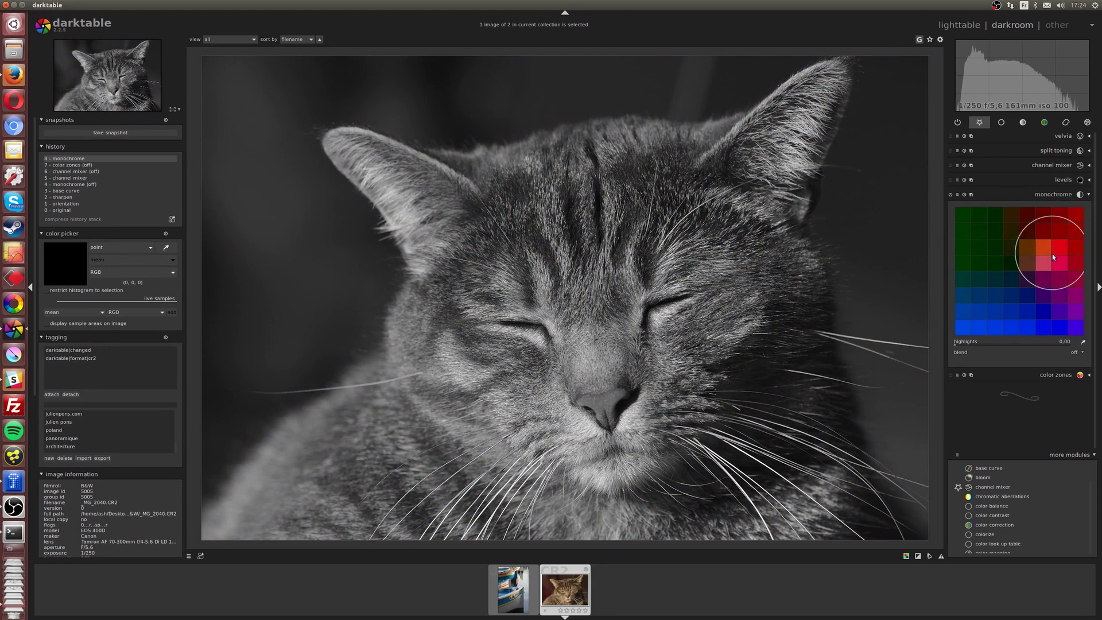
left_click_drag(1054, 251, 1027, 282)
scroll(1026, 281, "up", 5)
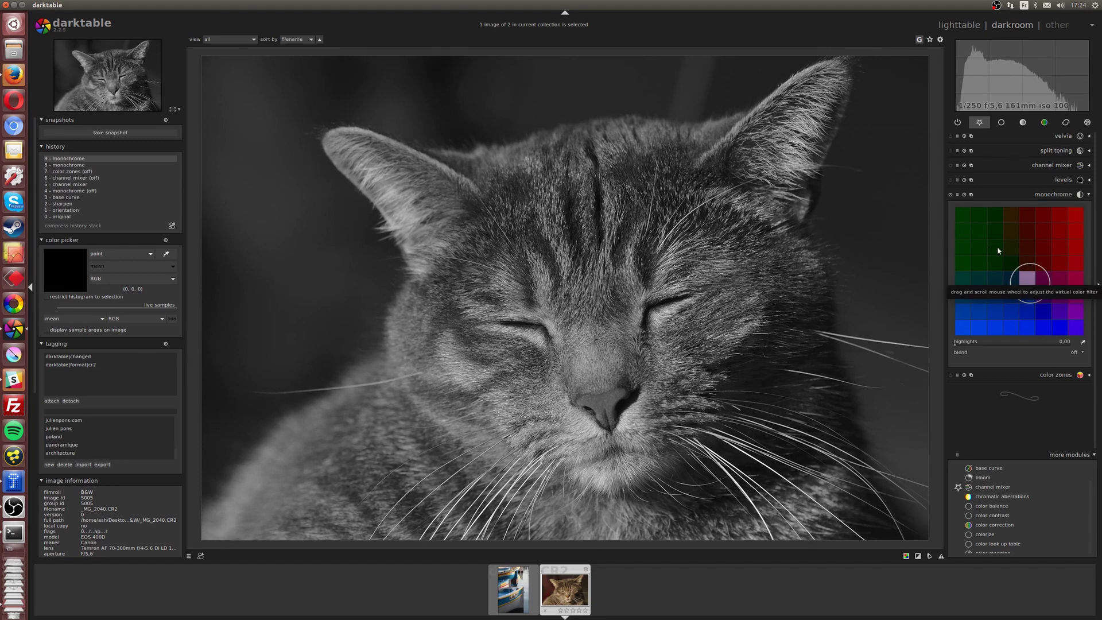
left_click_drag(1028, 279, 1042, 247)
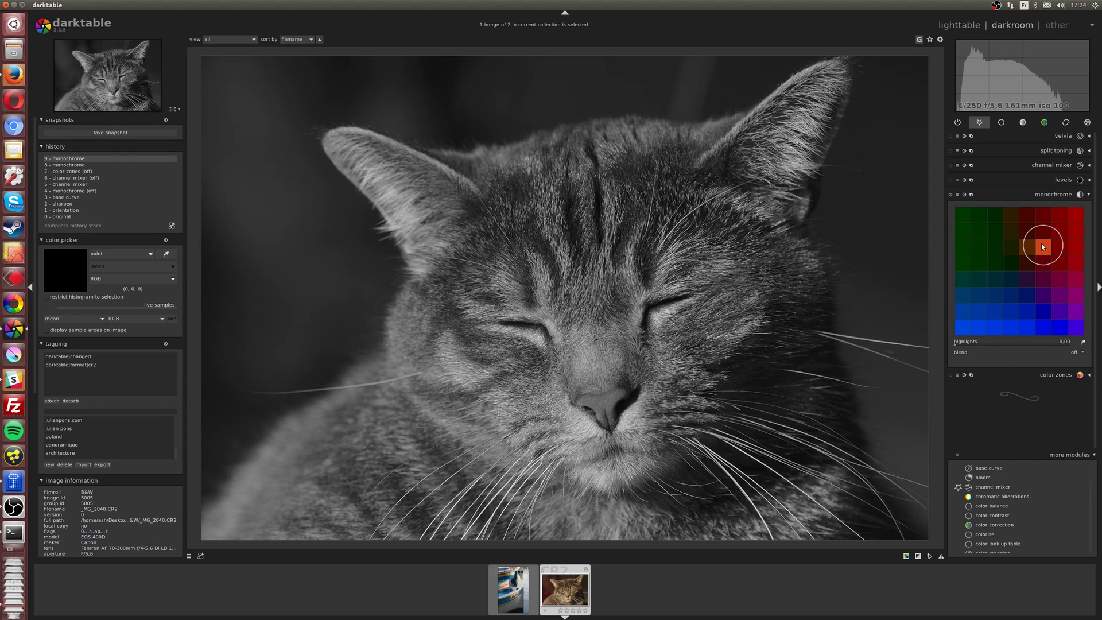
left_click_drag(1042, 245, 967, 328)
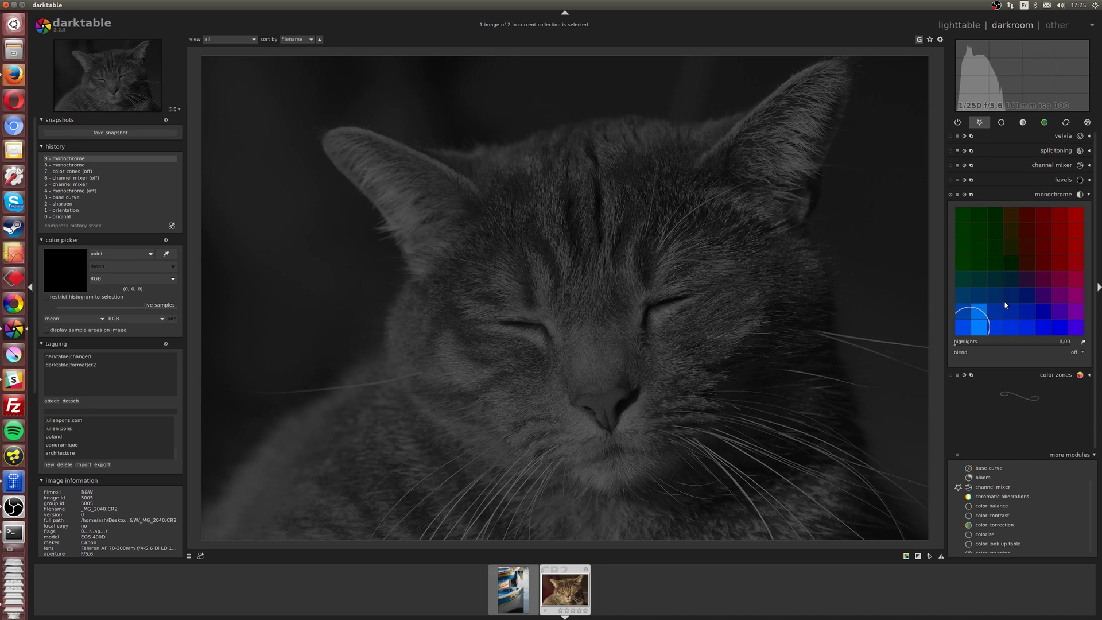
left_click_drag(976, 327, 1048, 240)
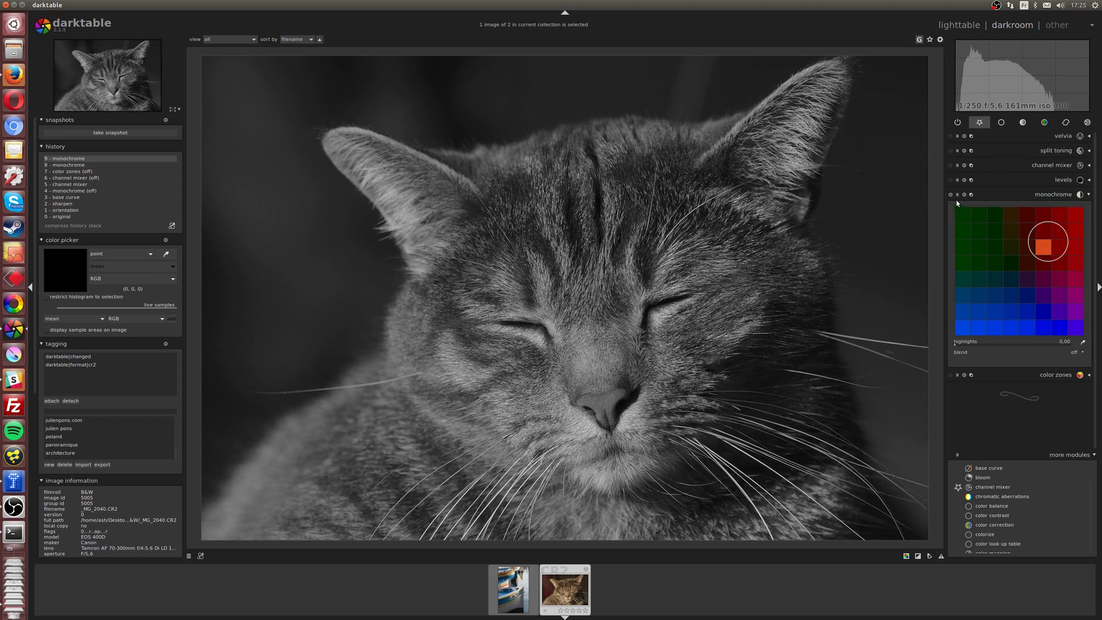
Switch off monochrome, then enable and expand the channel mixer
left_click(951, 195)
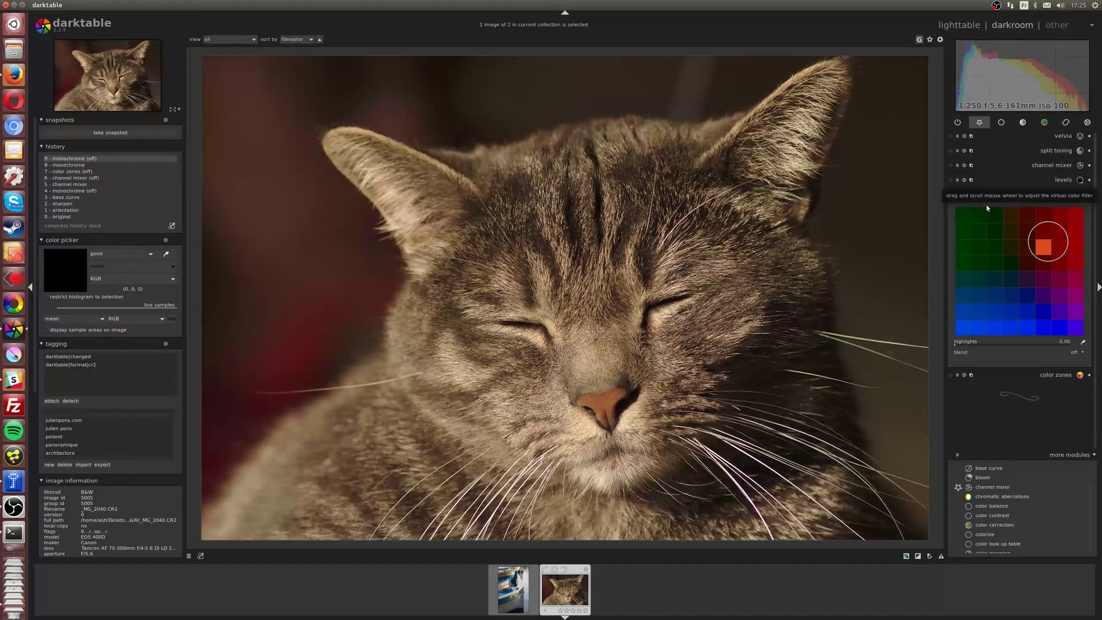
left_click(951, 165)
left_click(1091, 167)
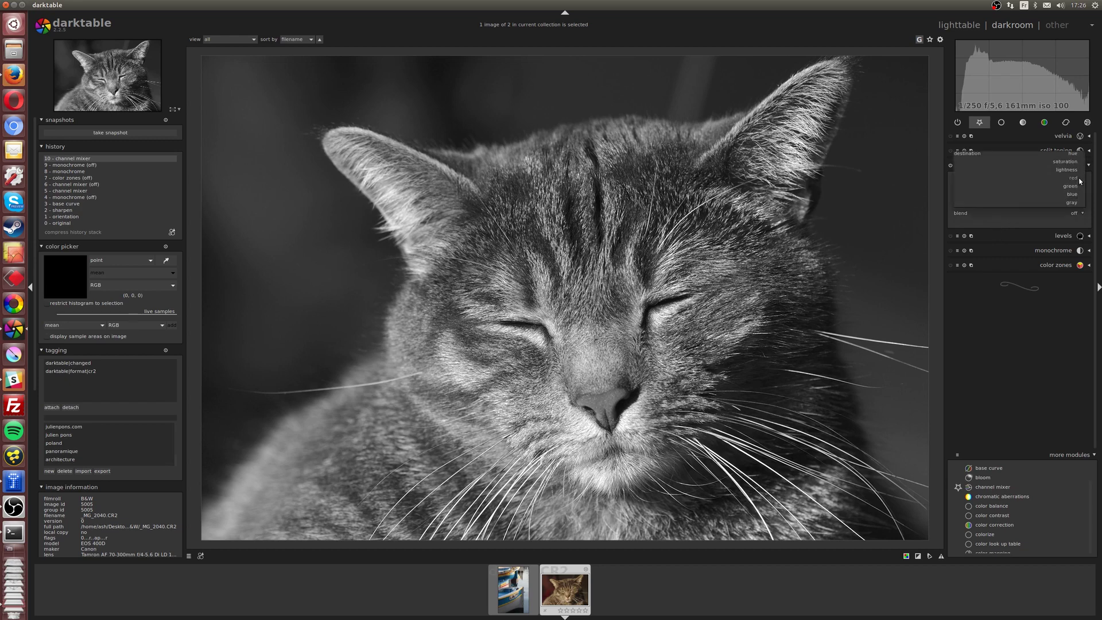
Try red and green mixer destinations, then settle on gray (red 0.321, green 0.640, blue 0.186)
left_click(1073, 178)
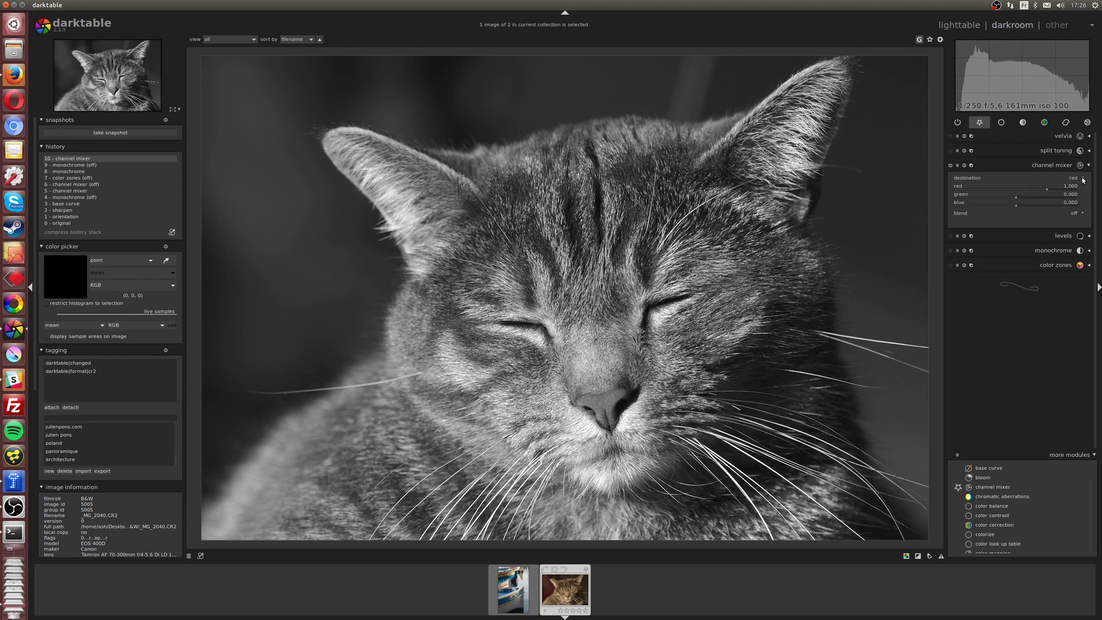
left_click(1083, 180)
left_click(1079, 189)
left_click(1071, 179)
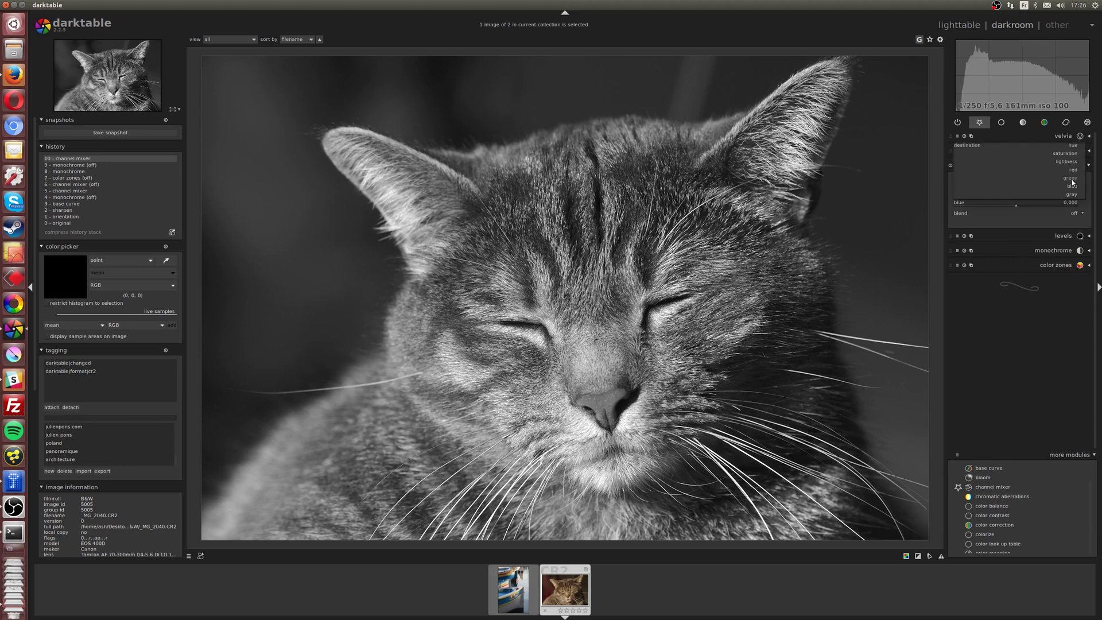
left_click(1072, 194)
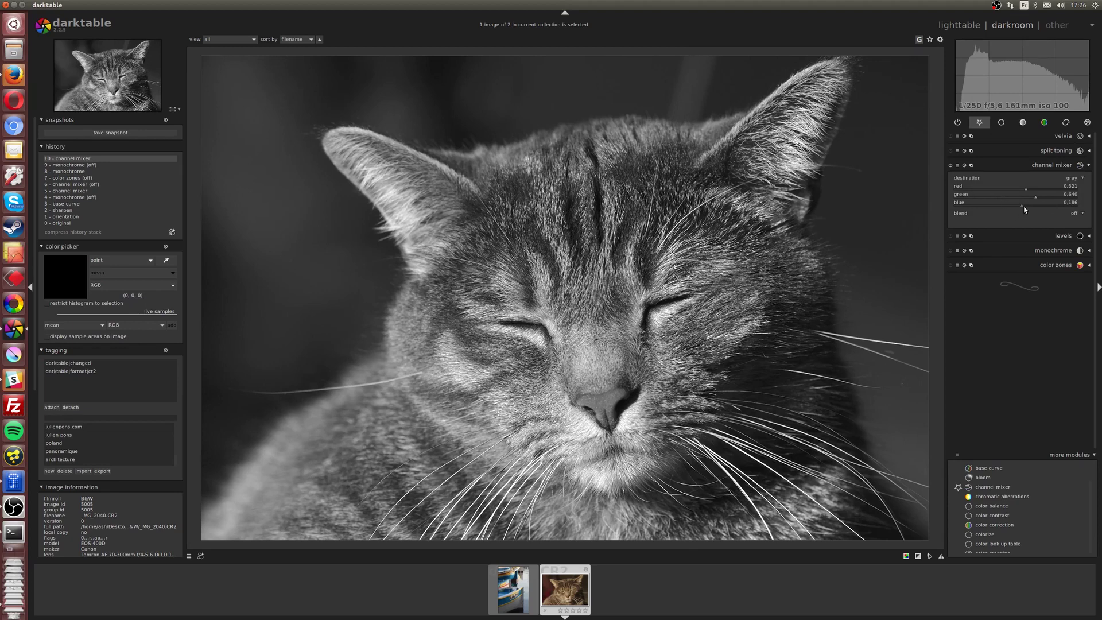
Apply the color artifacts boost preset and try red and green mixer output channels
left_click(957, 166)
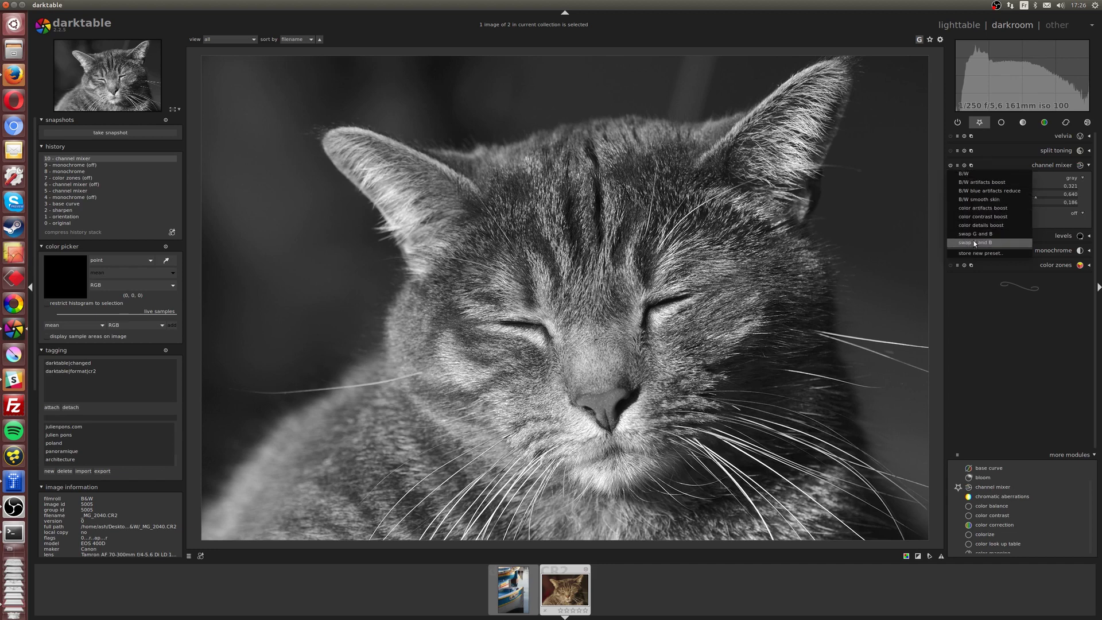
left_click(982, 209)
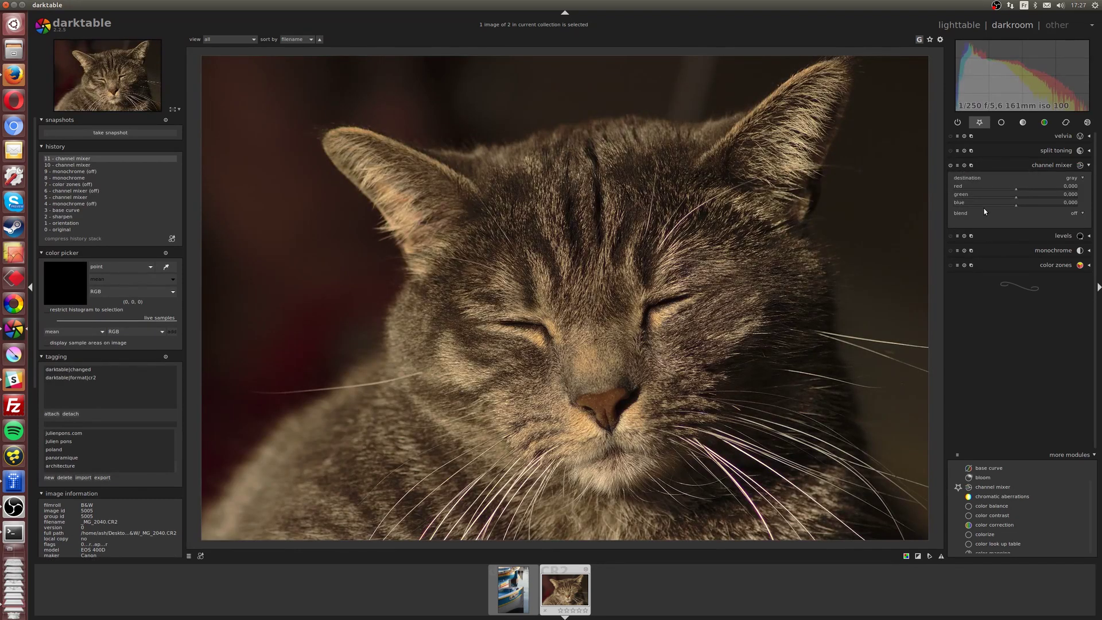
left_click(1073, 182)
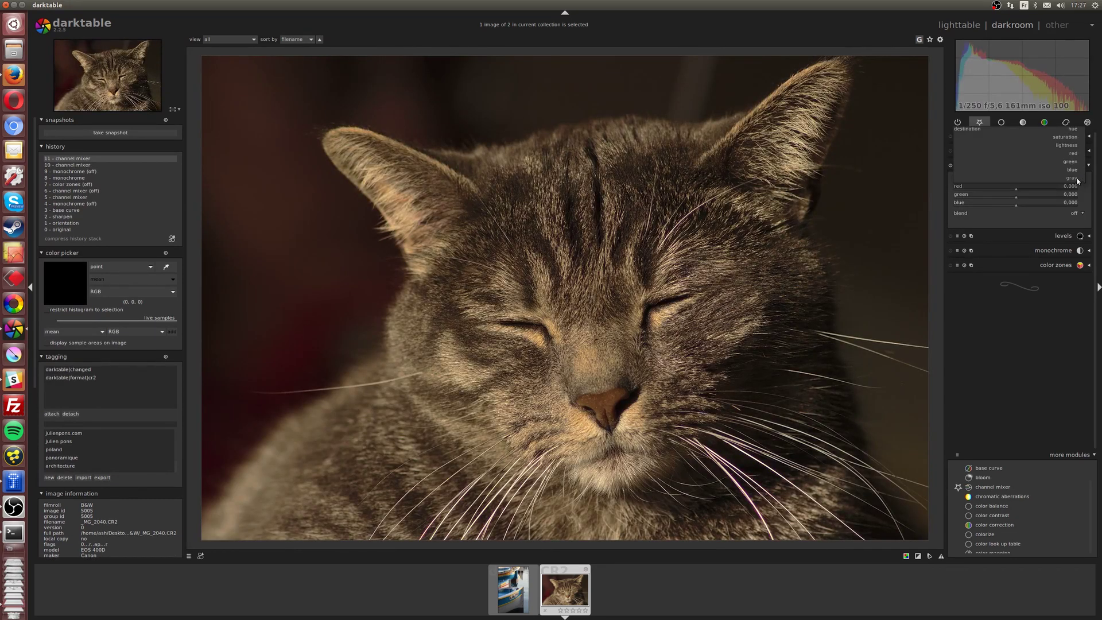
left_click(1075, 158)
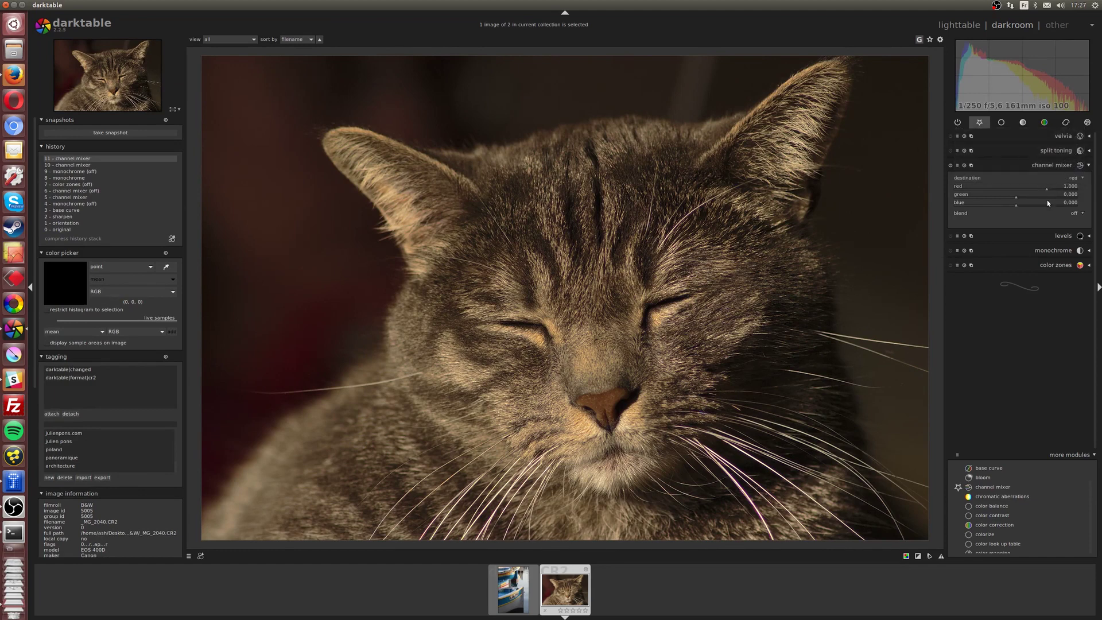
left_click(1077, 180)
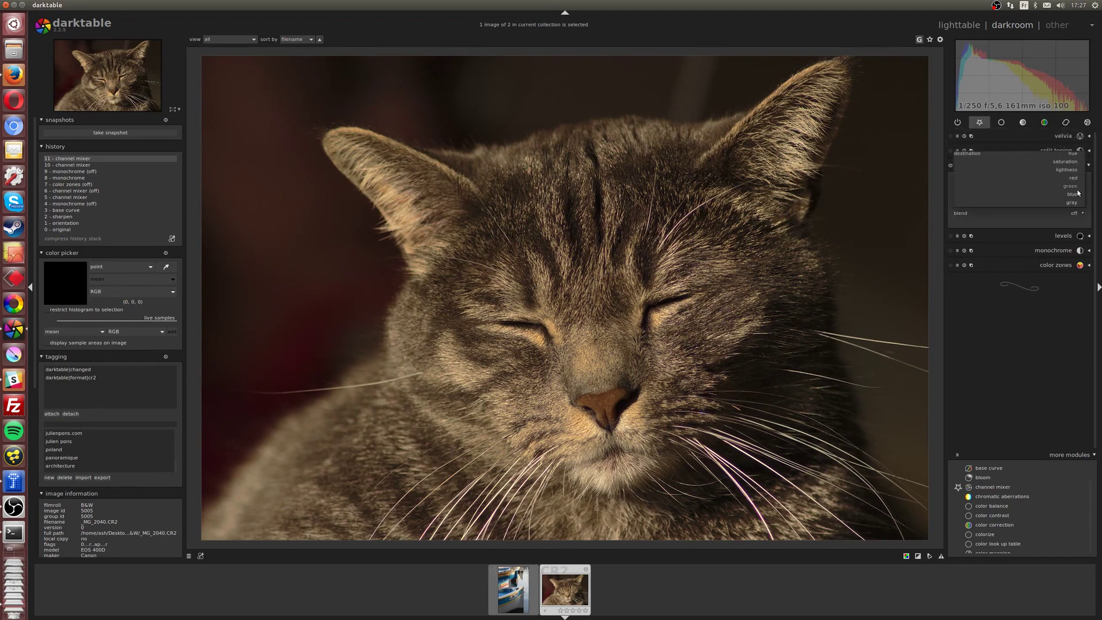
left_click(1076, 190)
left_click(1074, 179)
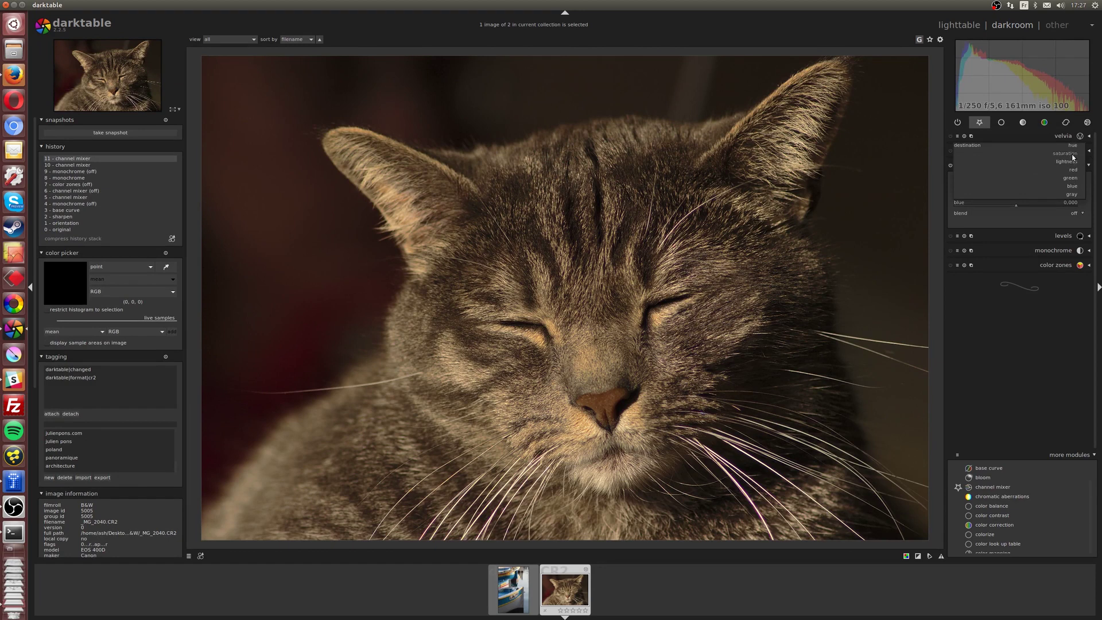
left_click(1071, 155)
left_click(1005, 165)
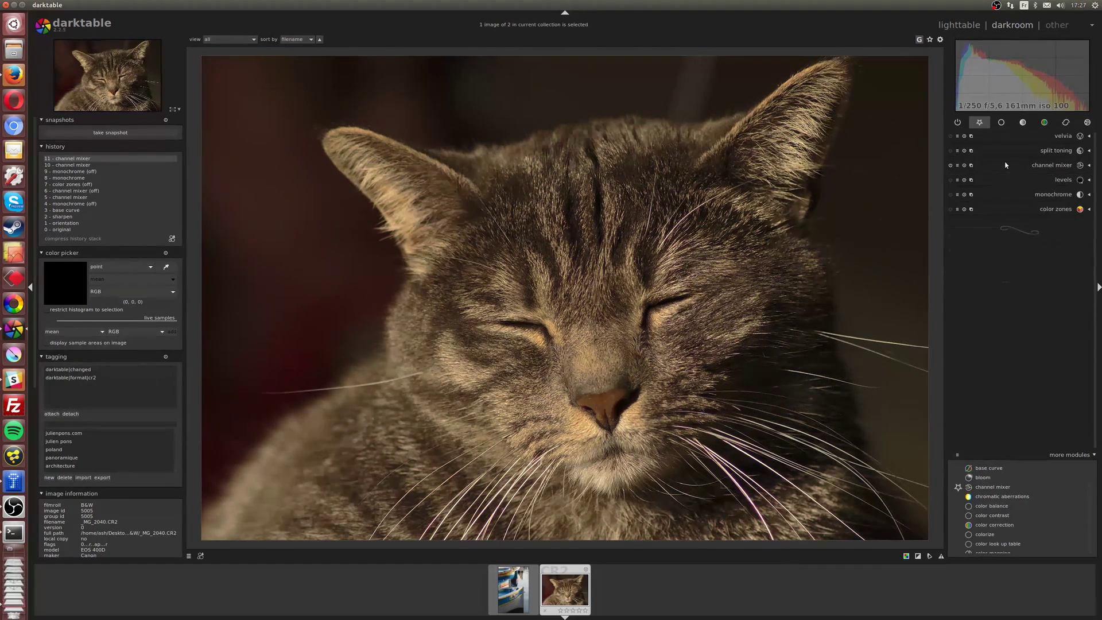
left_click(1004, 165)
Apply the basic B/W channel mixer preset with gray as the destination
left_click(982, 175)
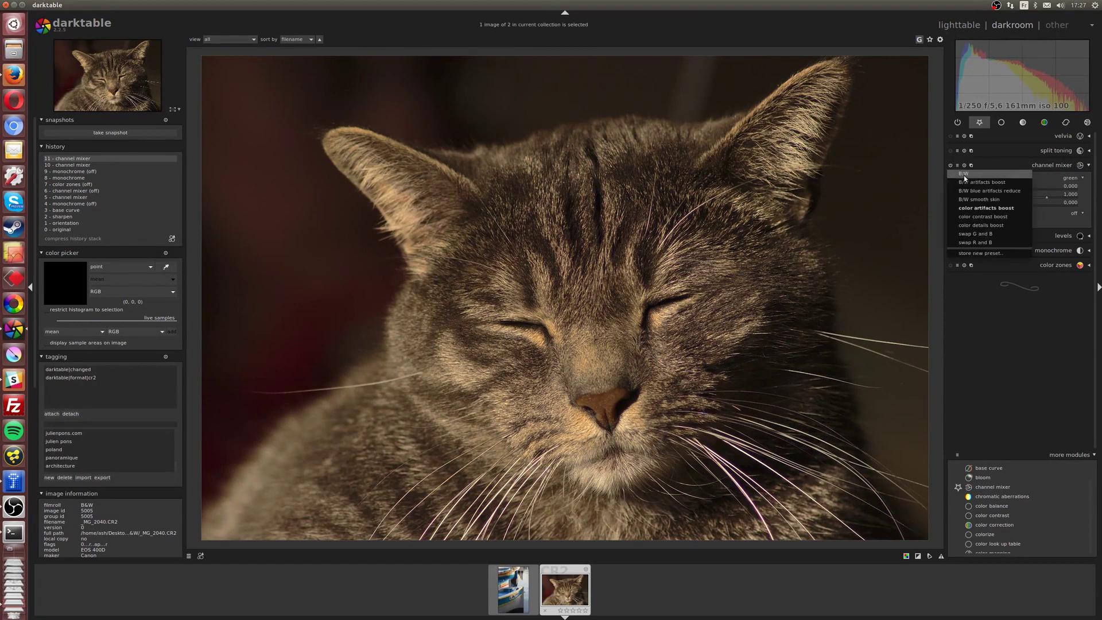
left_click(973, 187)
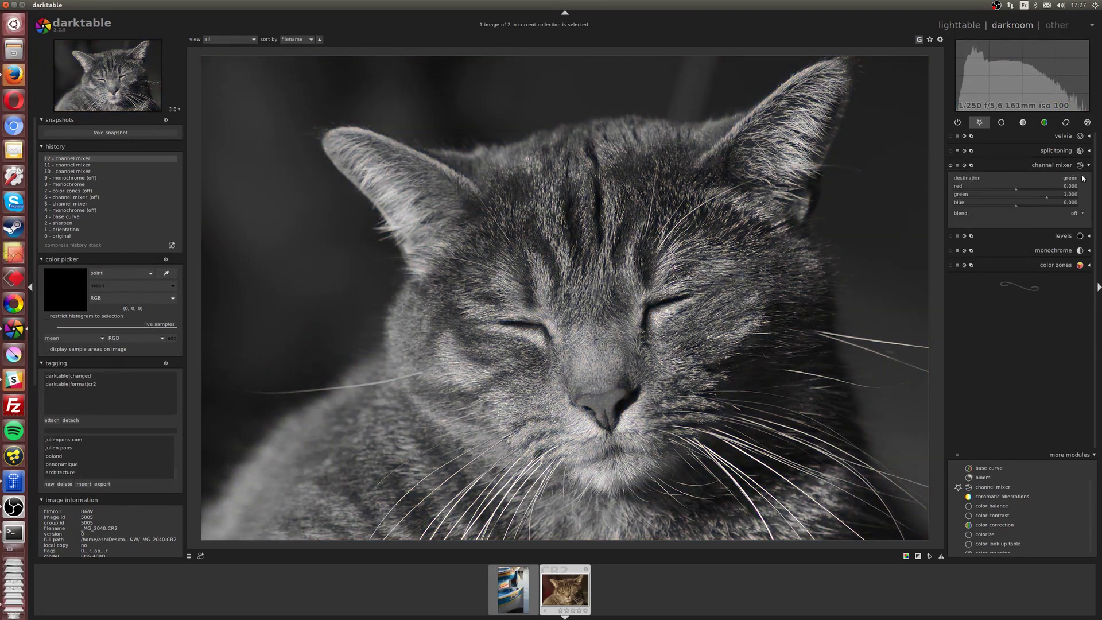
left_click(1084, 178)
left_click(1075, 194)
Tune the mixer sliders to red 0.314, green 0.499, blue 0.374
left_click(1040, 195)
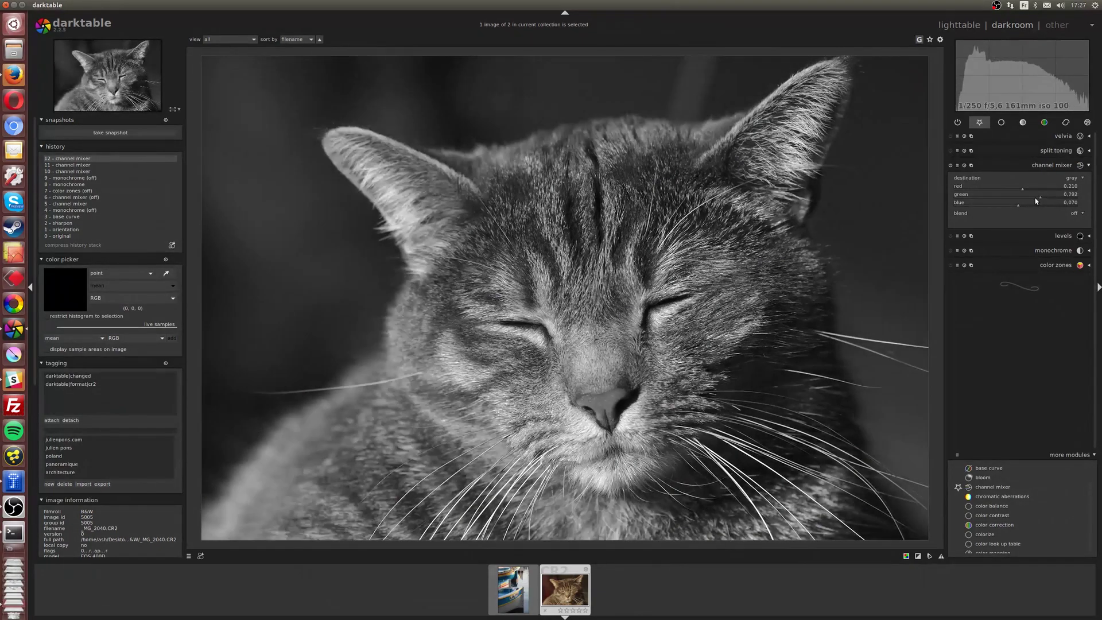
left_click(1032, 196)
left_click(1026, 188)
left_click(1025, 205)
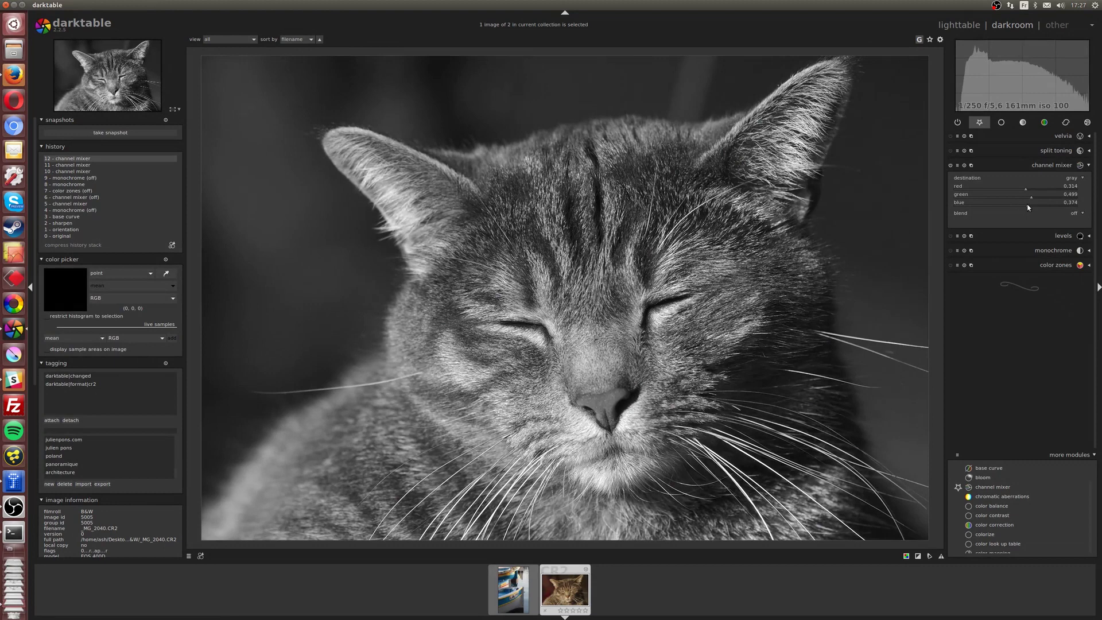
left_click(1027, 207)
Switch off the channel mixer, move to the boat photo, and enable color zones
left_click(951, 166)
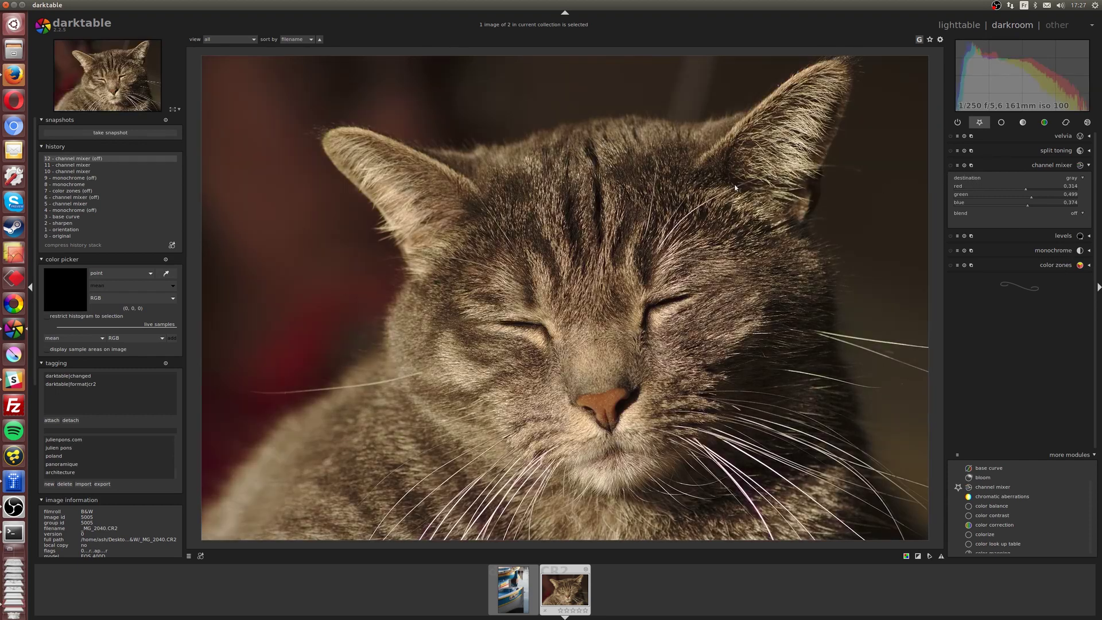
key("BackSpace")
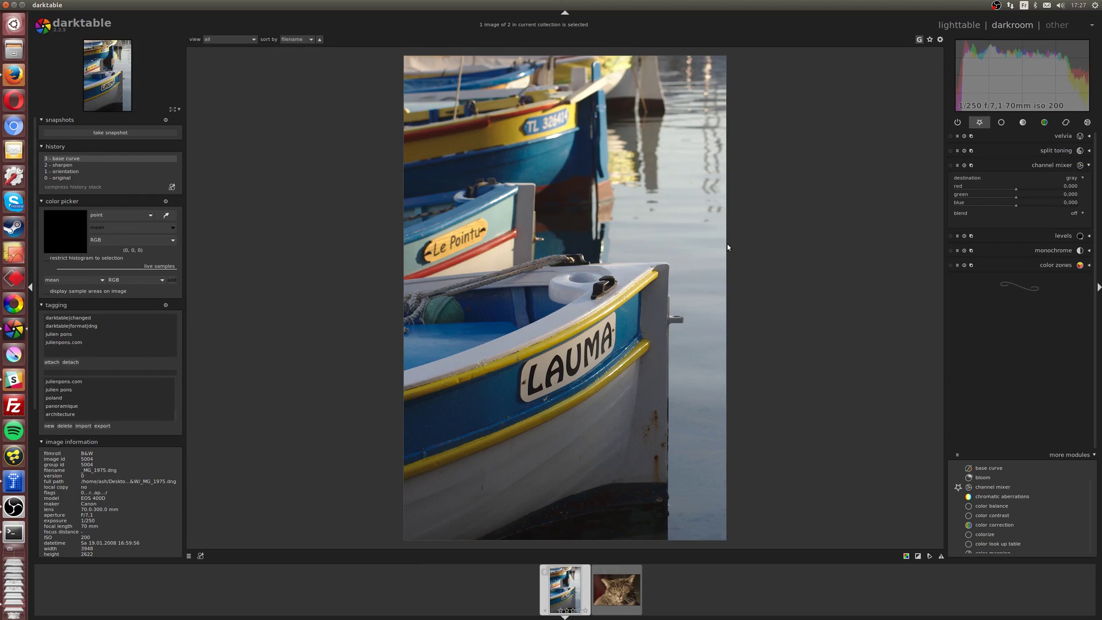
left_click(951, 265)
Show the color zones saturation curve and activate the image colour picker
left_click(1089, 266)
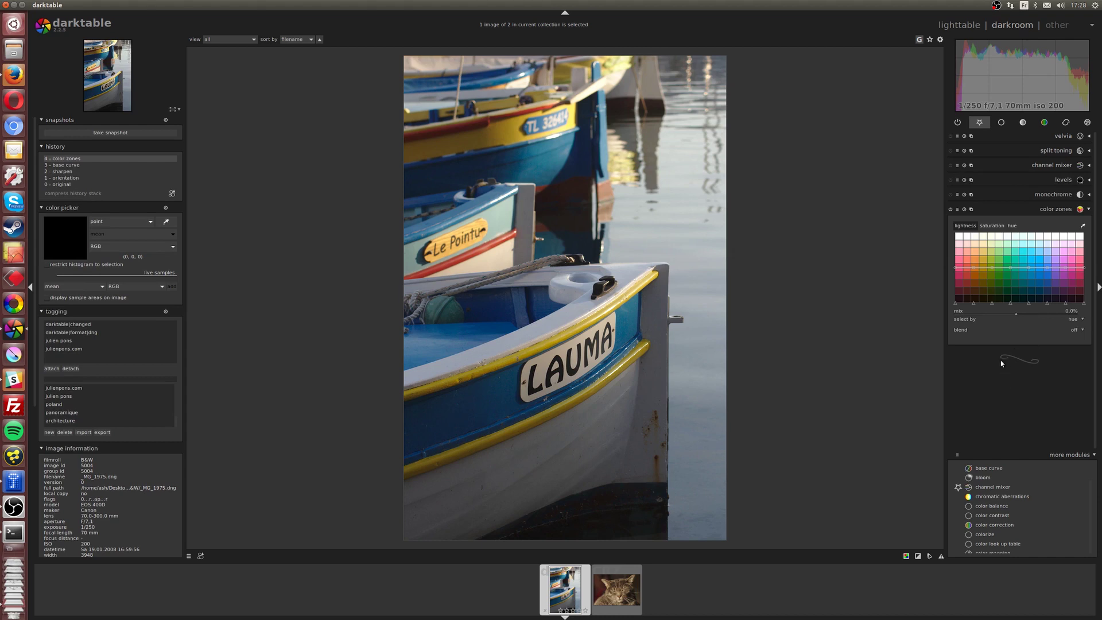
left_click(992, 225)
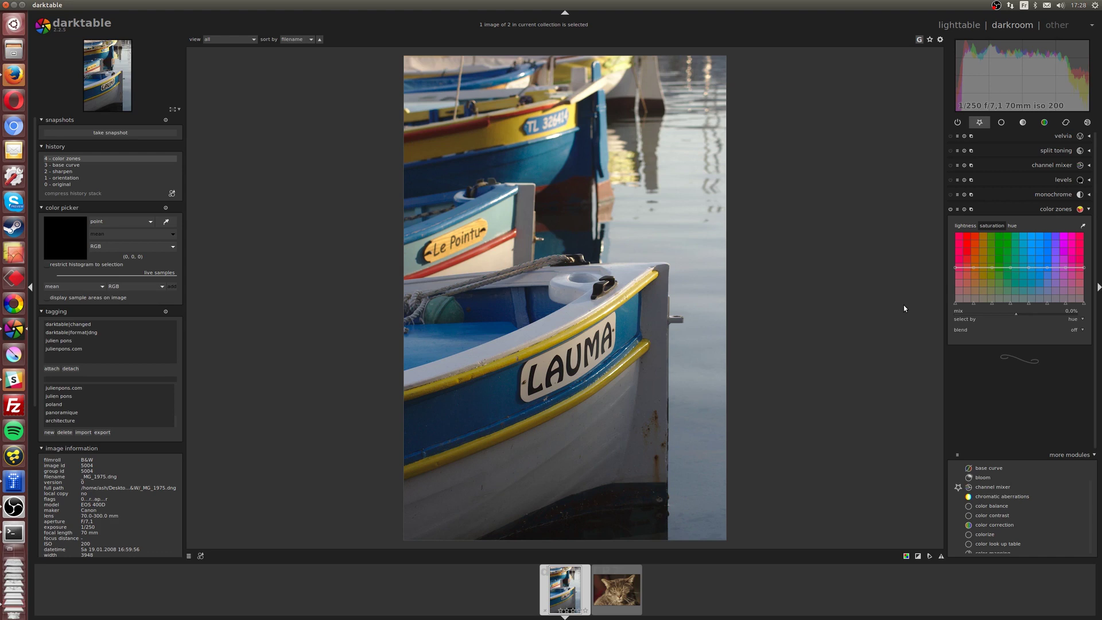
left_click(1084, 226)
Drag the color zones saturation curve down through the blue hues, turning the blue hulls gray
scroll(123, 219, "down", 1)
left_click_drag(1026, 267, 1027, 249)
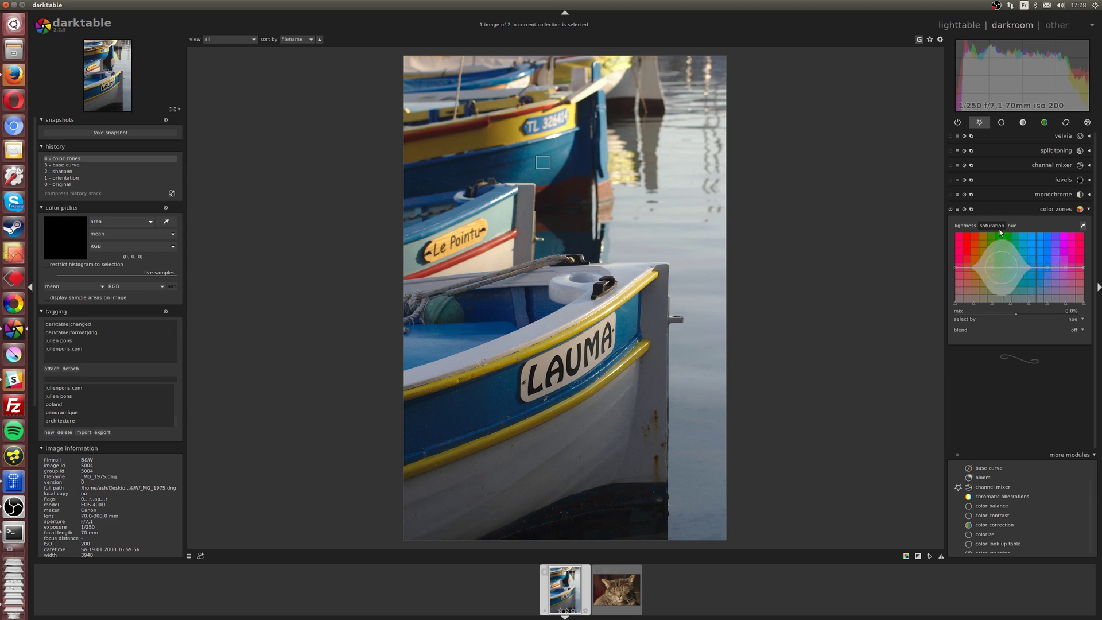
left_click_drag(1032, 269, 1047, 302)
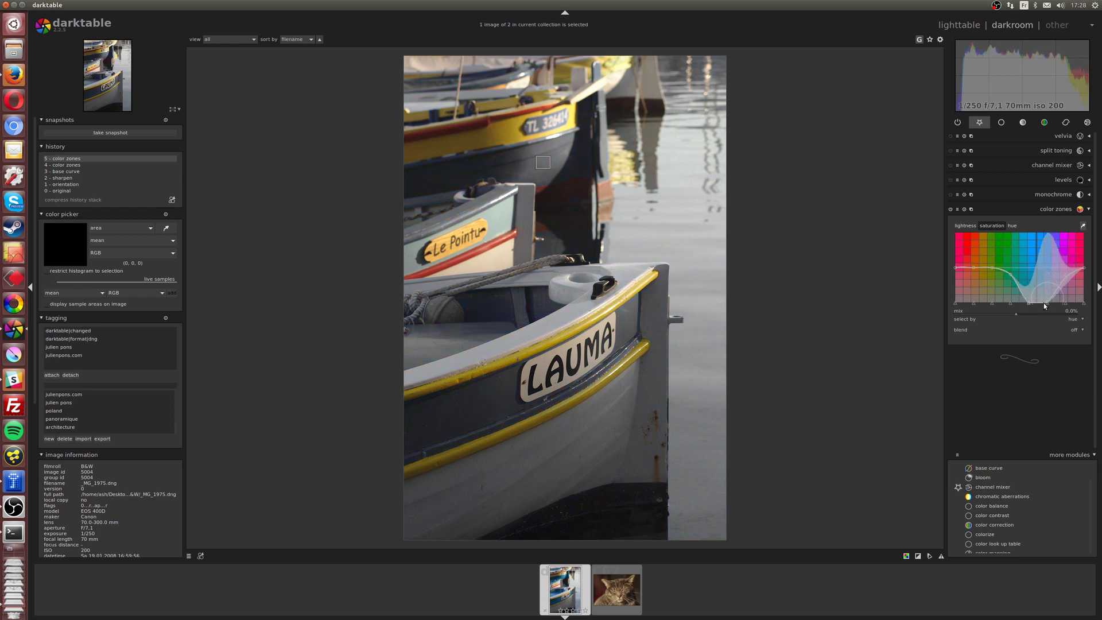
Apply the 'black & white film' color zones preset on the lightness curve
left_click(966, 226)
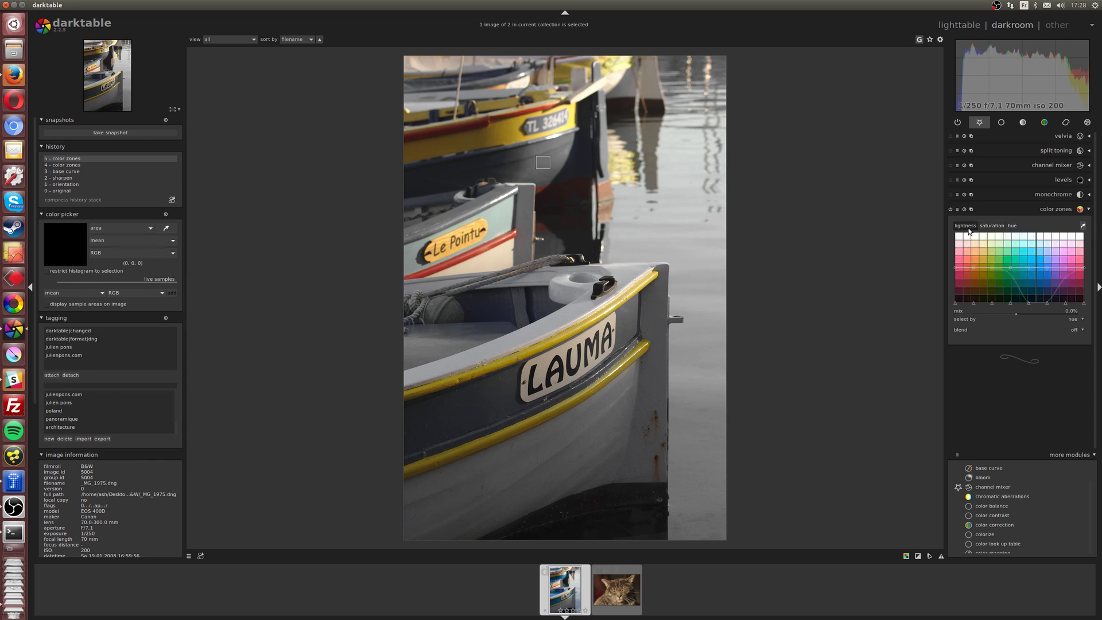
right_click(996, 248)
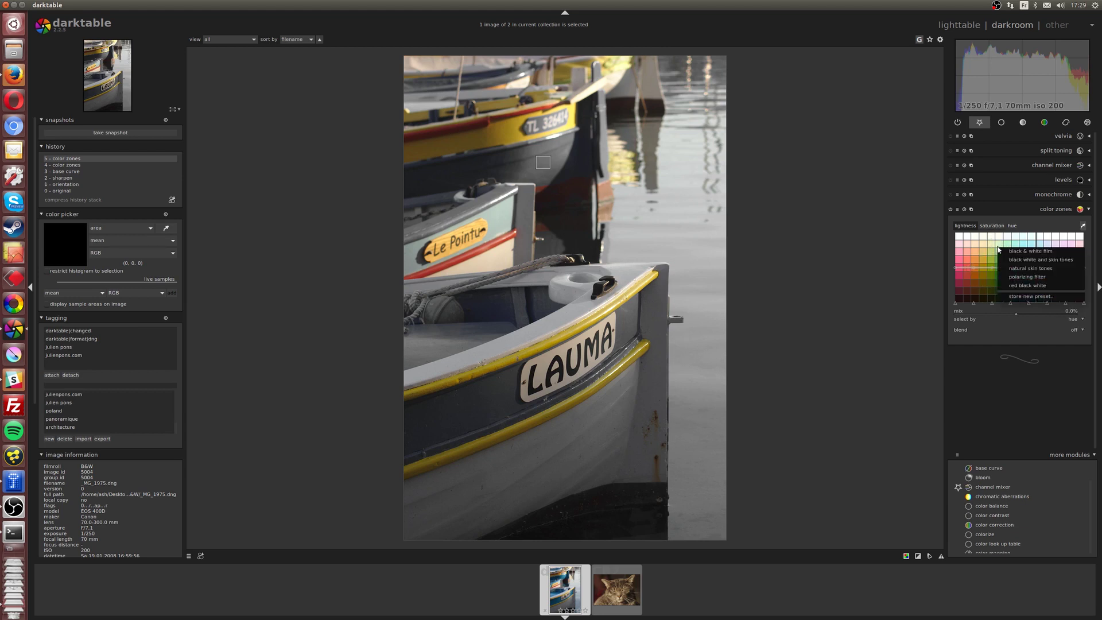
left_click(1007, 253)
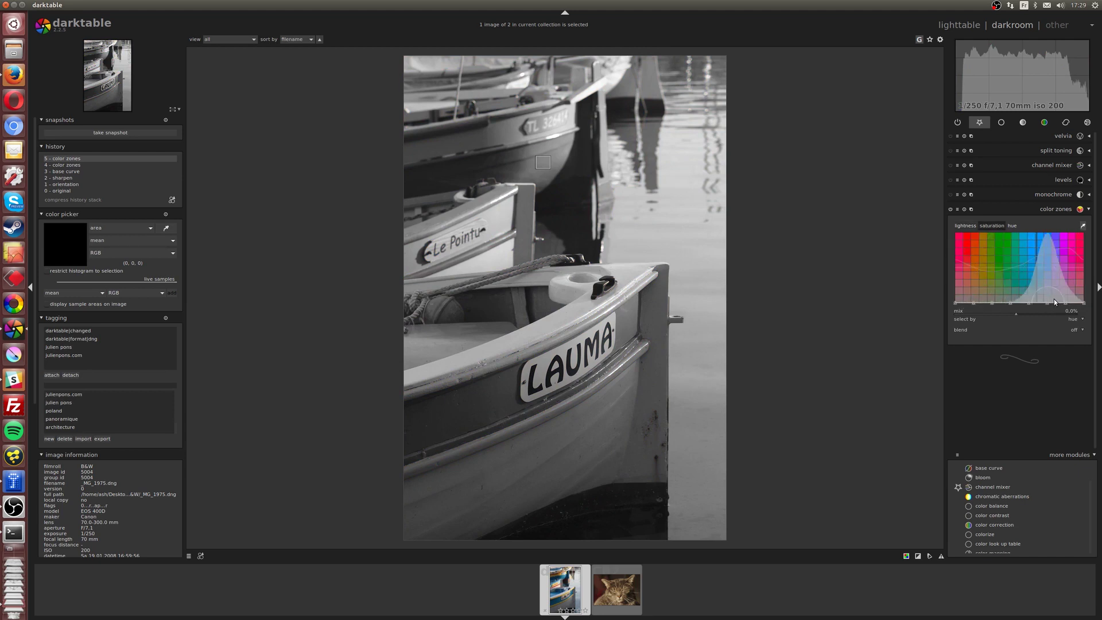
left_click(964, 227)
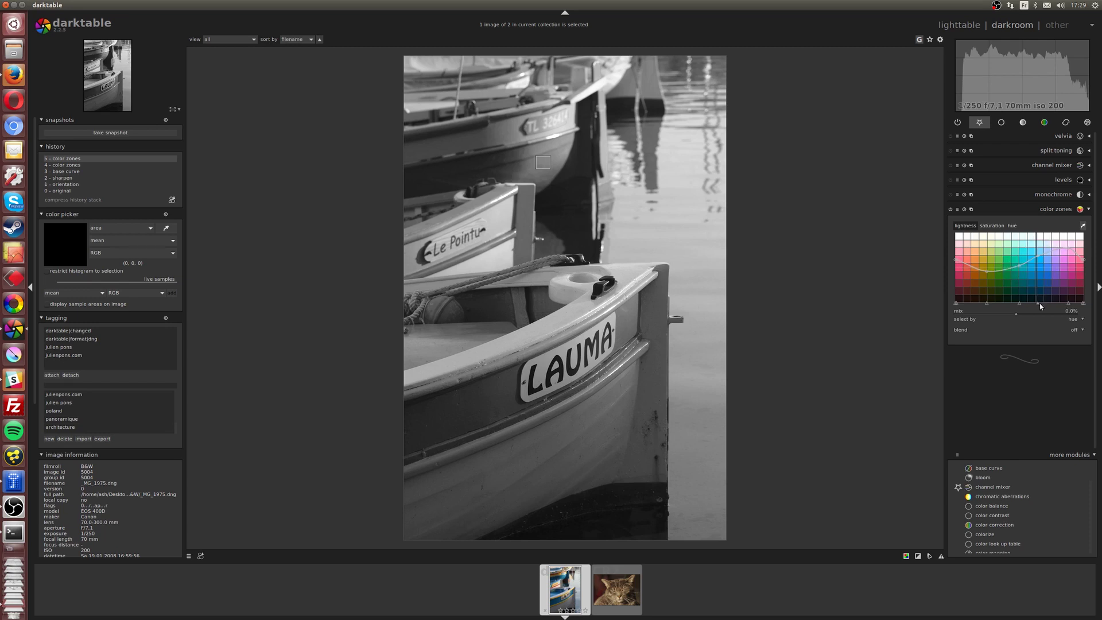
Reset the lightness curve, then reshape it by hand to adjust the red tones and darken the blues
double_click(1005, 304)
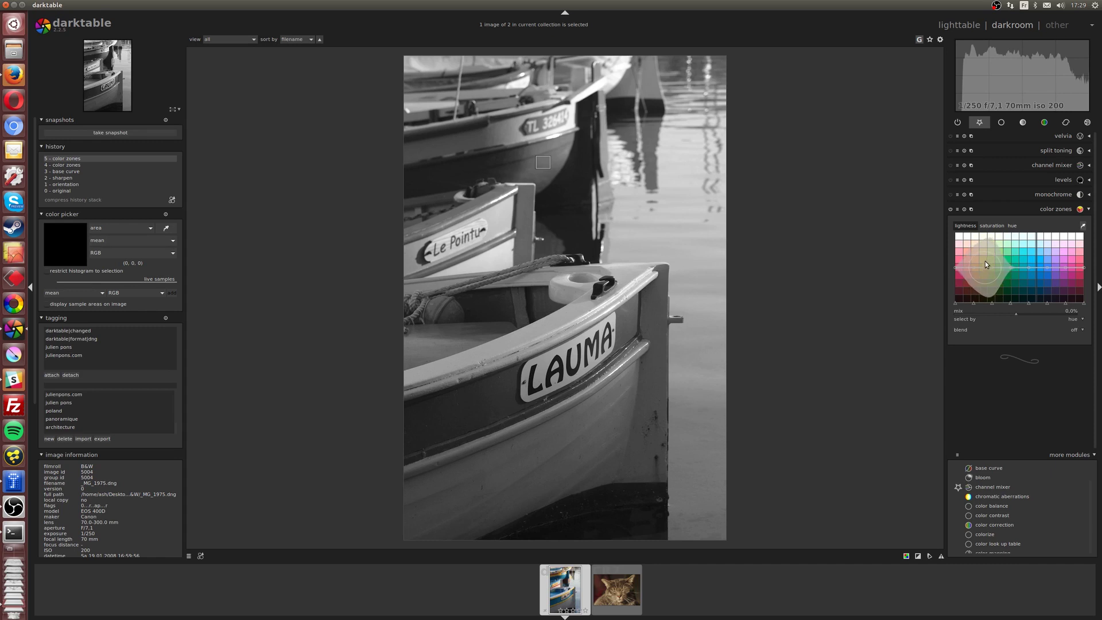
left_click_drag(985, 261, 986, 259)
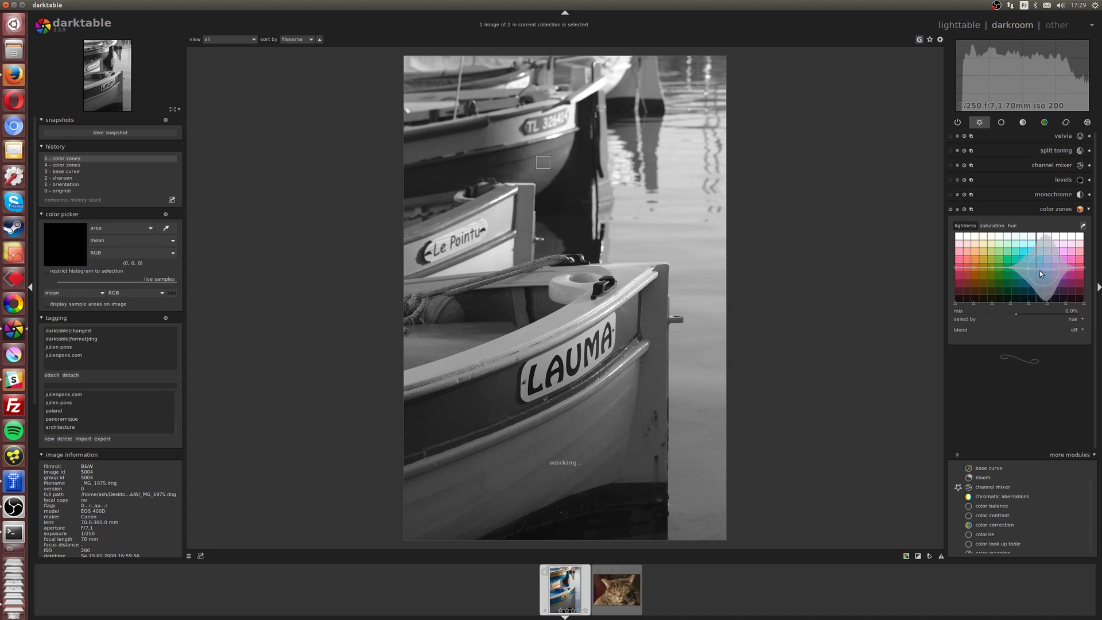
left_click_drag(1044, 271, 1034, 296)
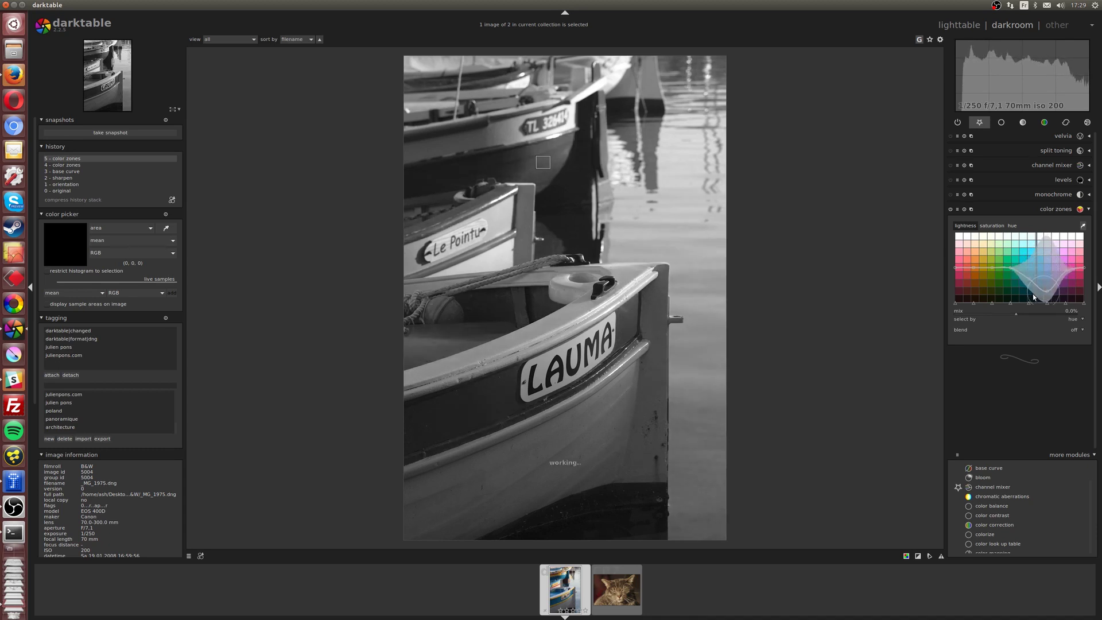
left_click_drag(973, 268, 981, 247)
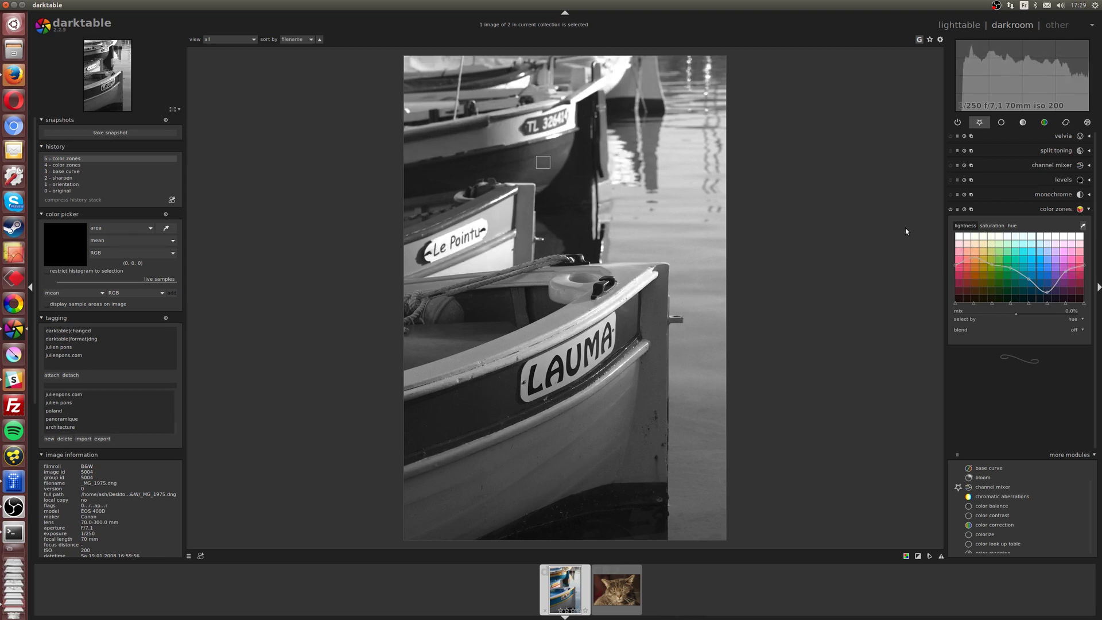
left_click_drag(972, 256, 973, 251)
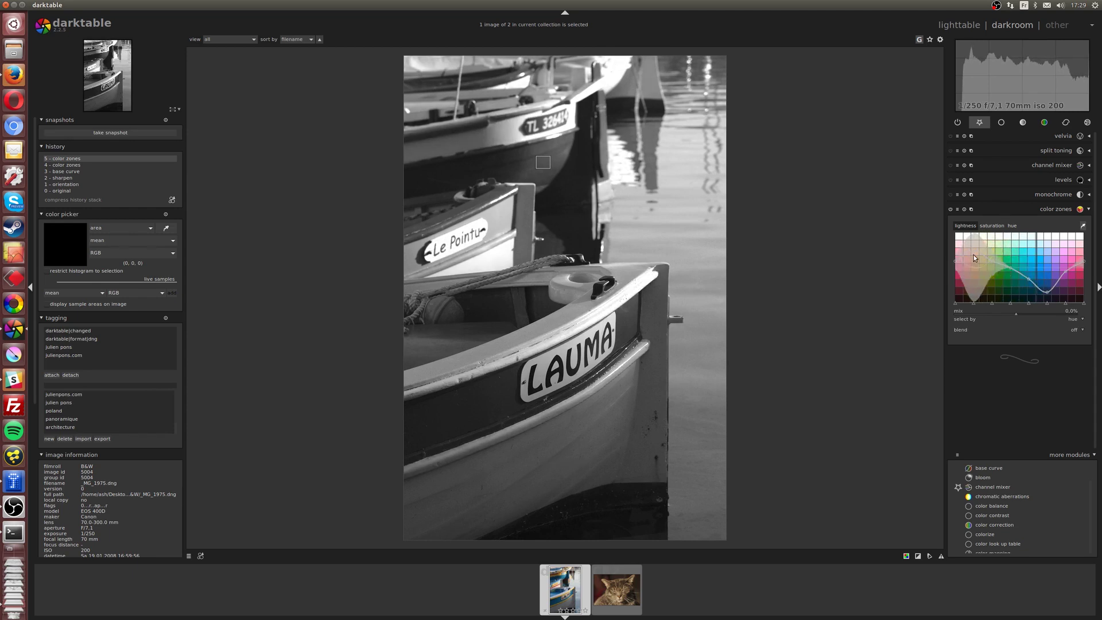
left_click_drag(979, 256, 987, 297)
mouse_move(1028, 245)
left_mouse_down()
mouse_move(1032, 260)
mouse_move(1049, 256)
mouse_move(1044, 234)
left_mouse_up()
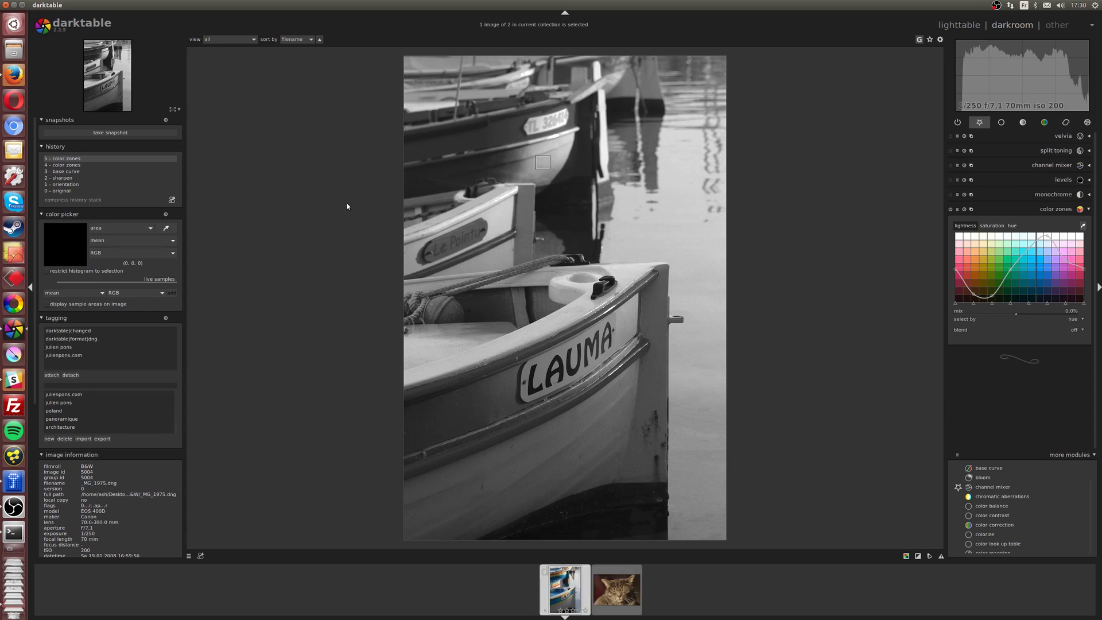
Switch to Firefox showing the tutorial website home page
left_click(14, 74)
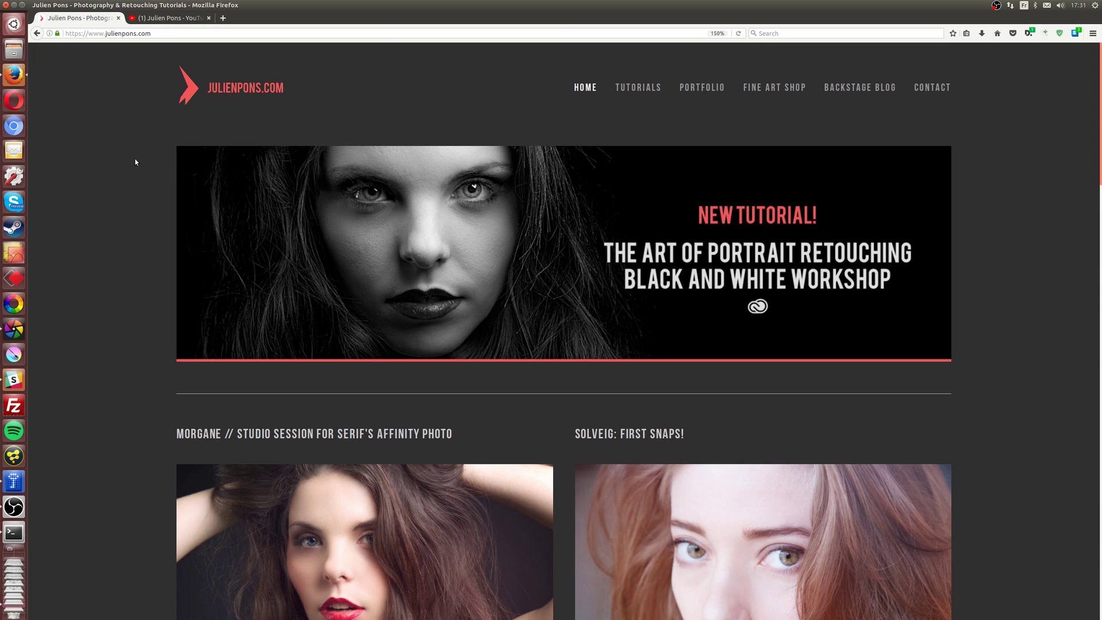
Switch to the tab with the author's YouTube channel
key("ctrl+Tab")
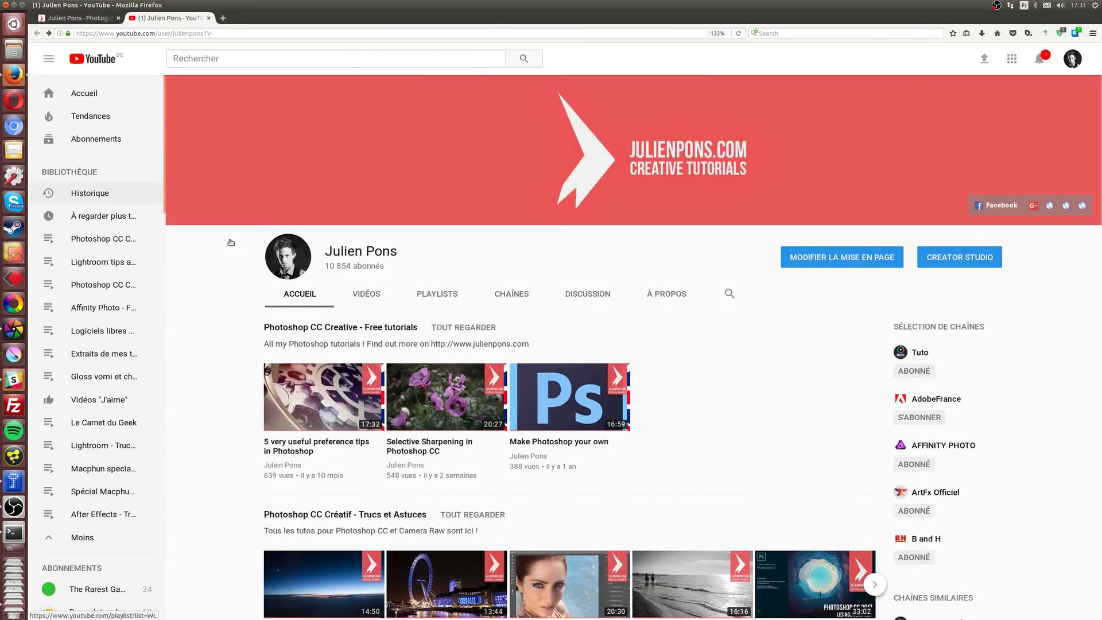